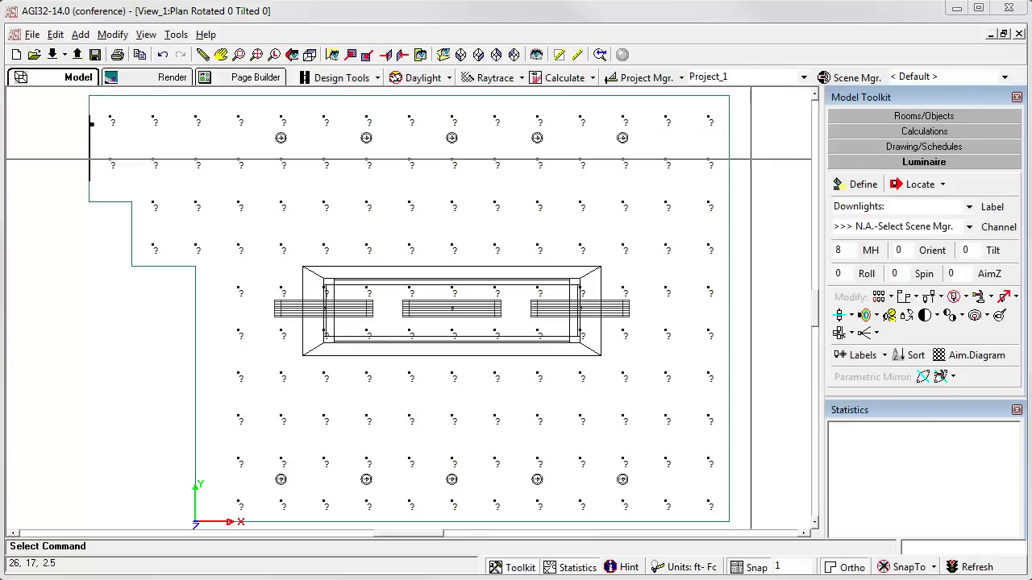
- Add the scenes Video mode, General Lighting and Task lighting in the Scene Manager
left_click(823, 77)
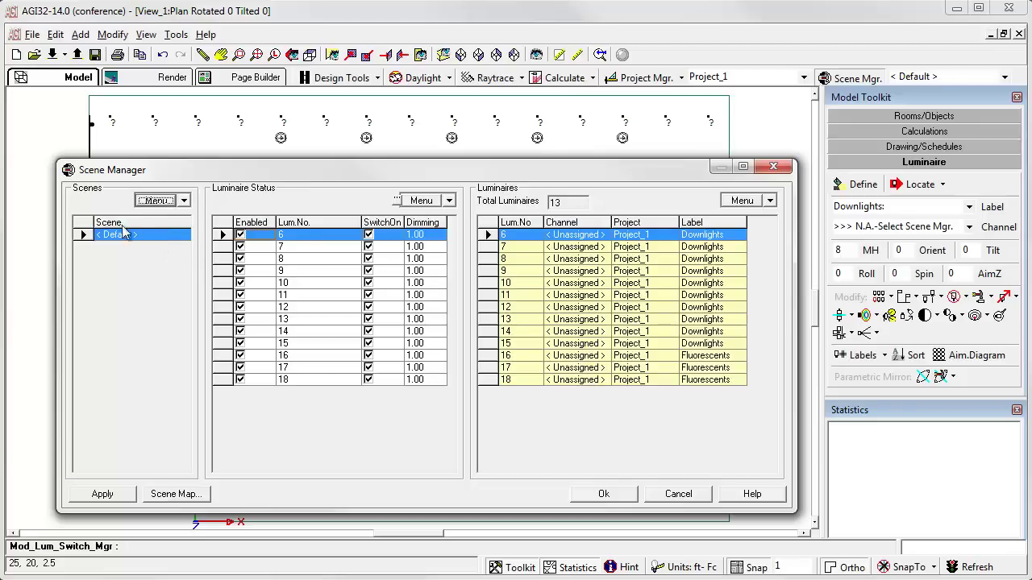
left_click(184, 201)
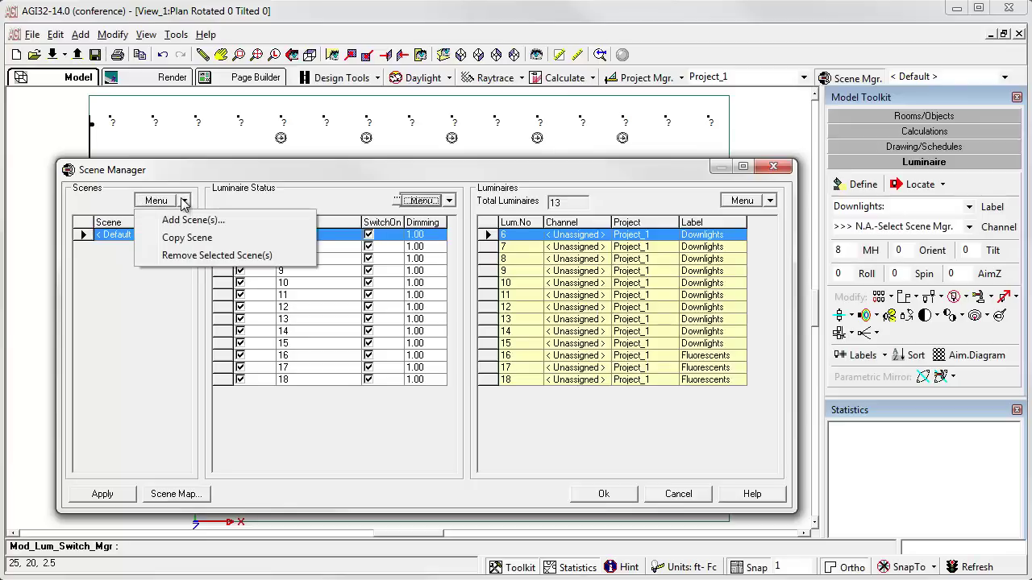
left_click(176, 220)
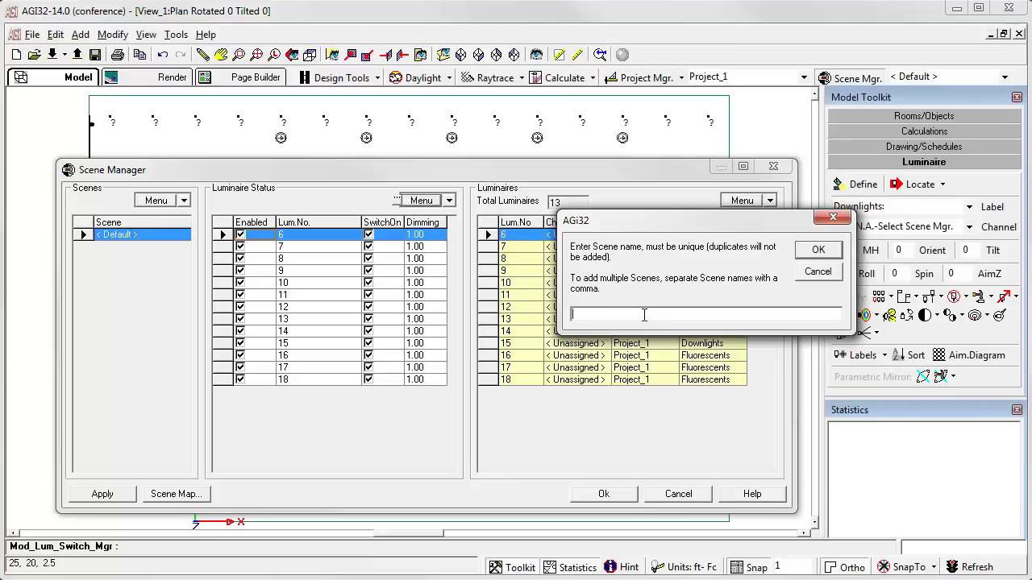
type("Video mode, General Lighting")
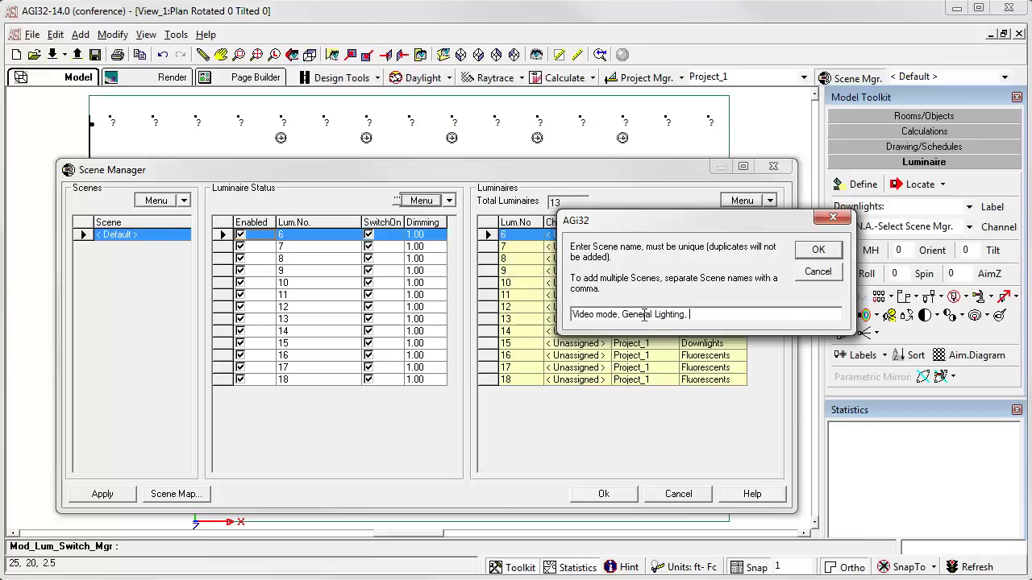
type(", Task lighting")
left_click(822, 250)
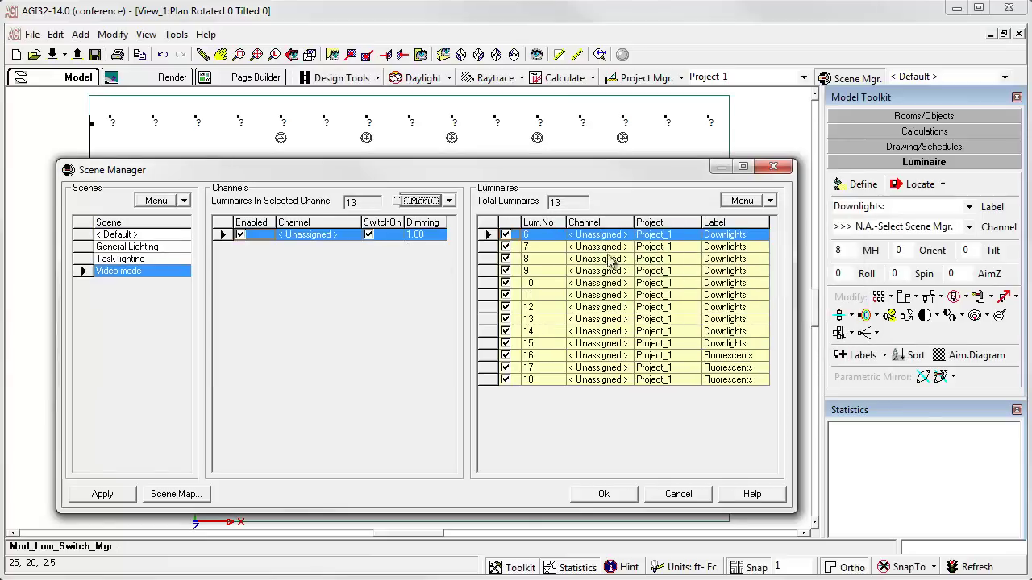
- Create Downlights and Fluorescents channels from the luminaire labels
left_click(448, 202)
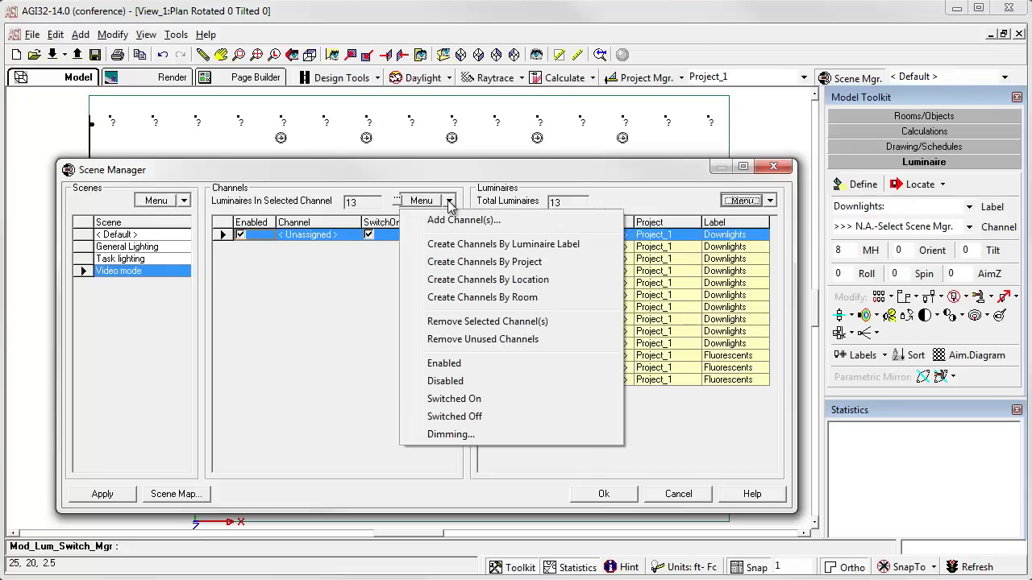
left_click(487, 244)
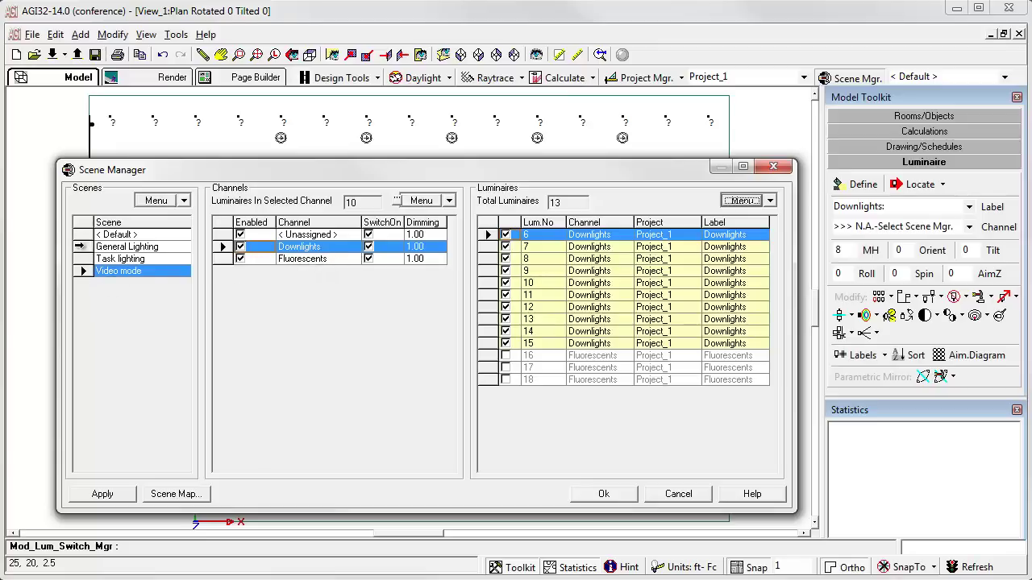
- Disable the Downlights channel in the Task lighting scene
left_click(81, 246)
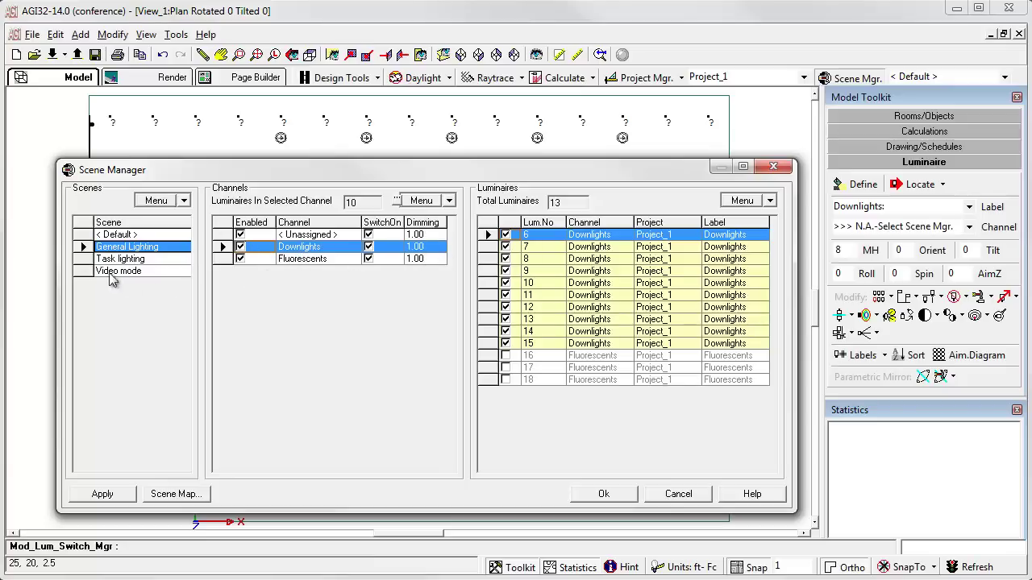
left_click(80, 259)
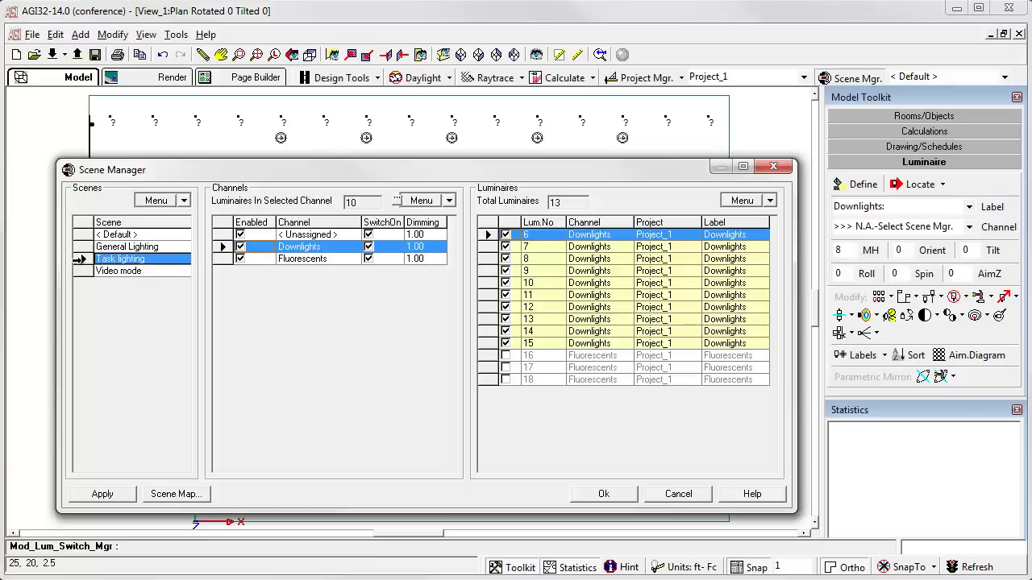
left_click(241, 250)
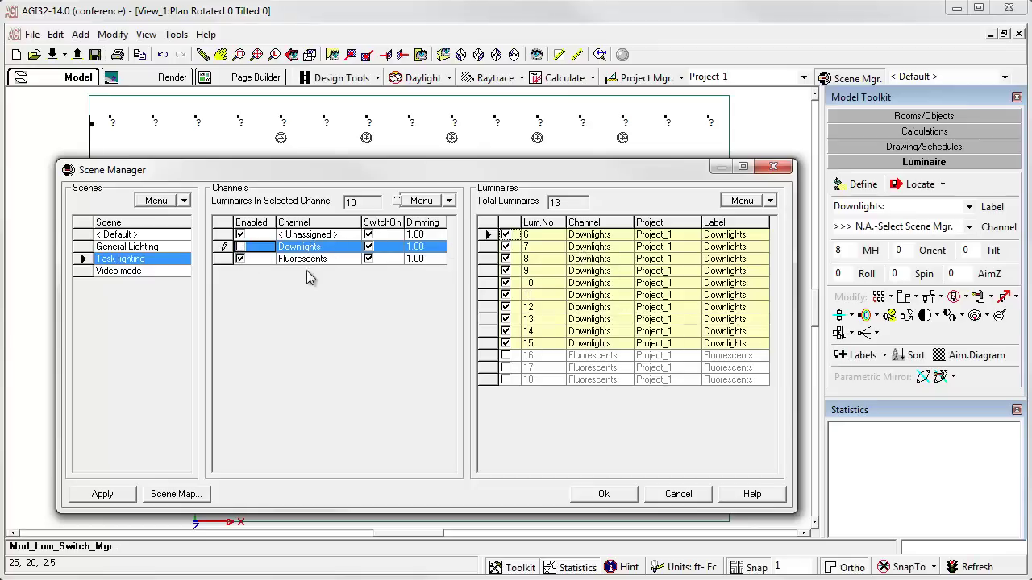
- In Video mode, disable Fluorescents and dim Downlights to 0.50
left_click(81, 271)
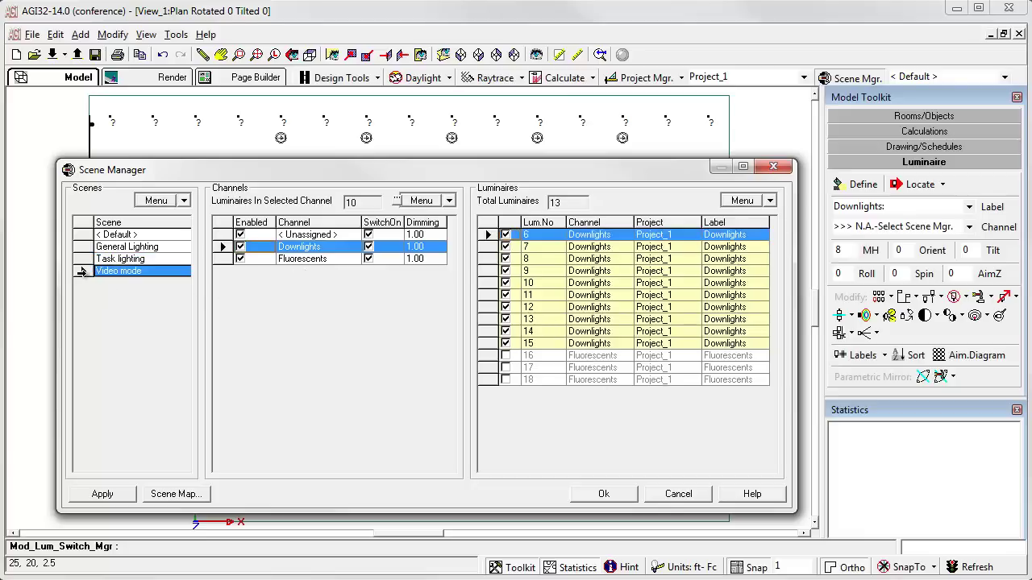
left_click(241, 259)
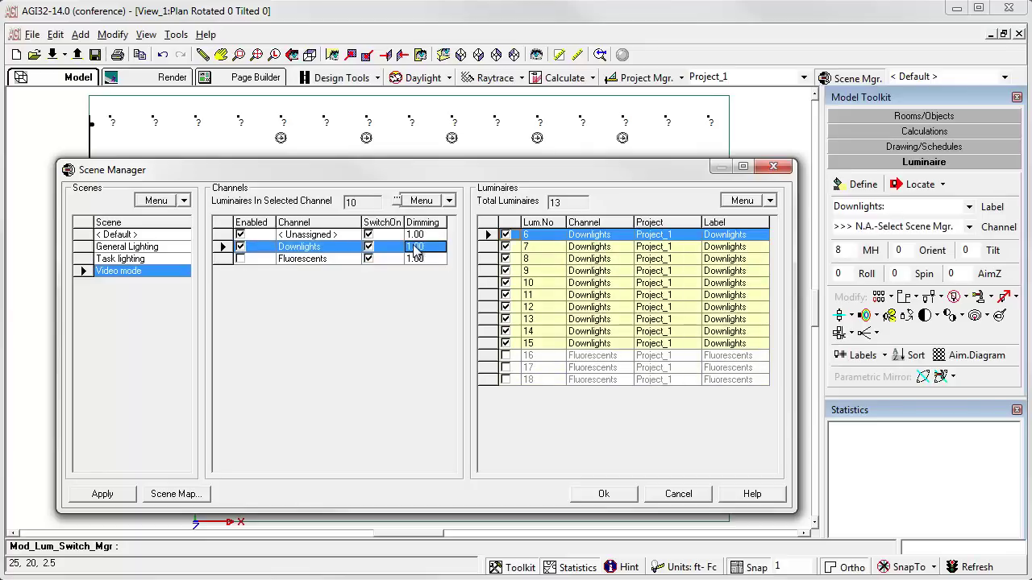
type(".5")
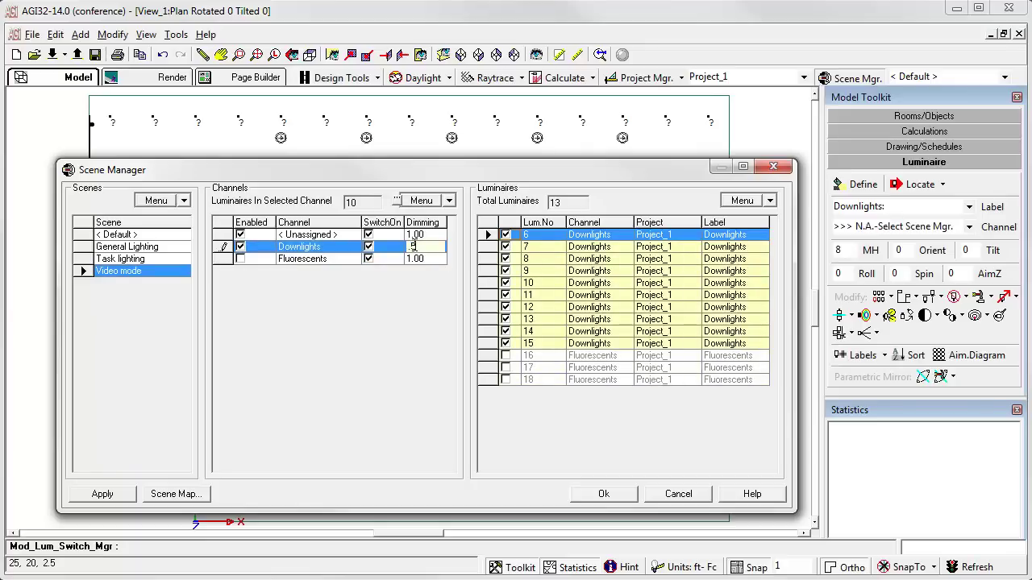
key("Tab")
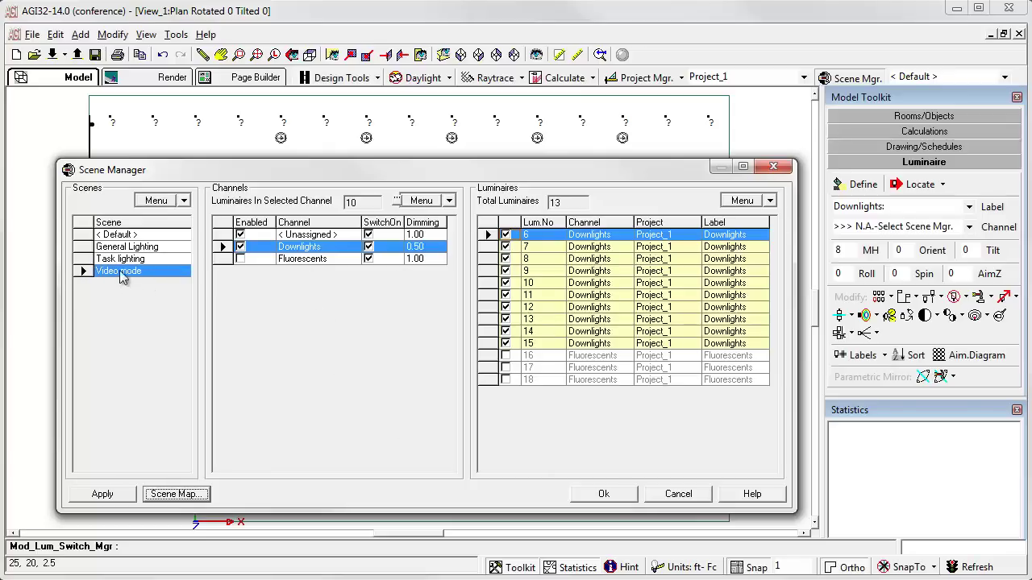
- Apply the scenes with Video mode active and decline saving the file
left_click(604, 493)
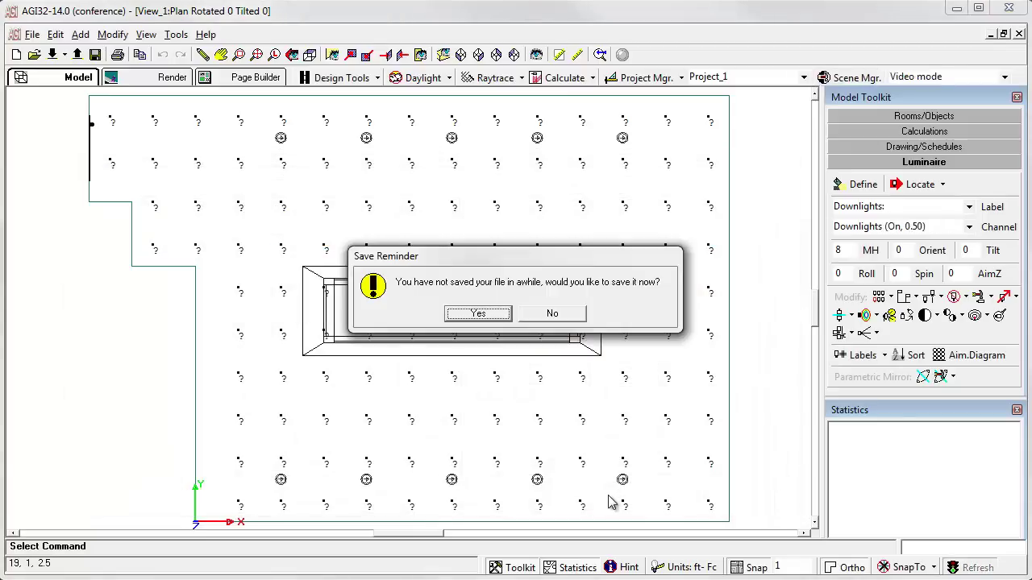
left_click(552, 313)
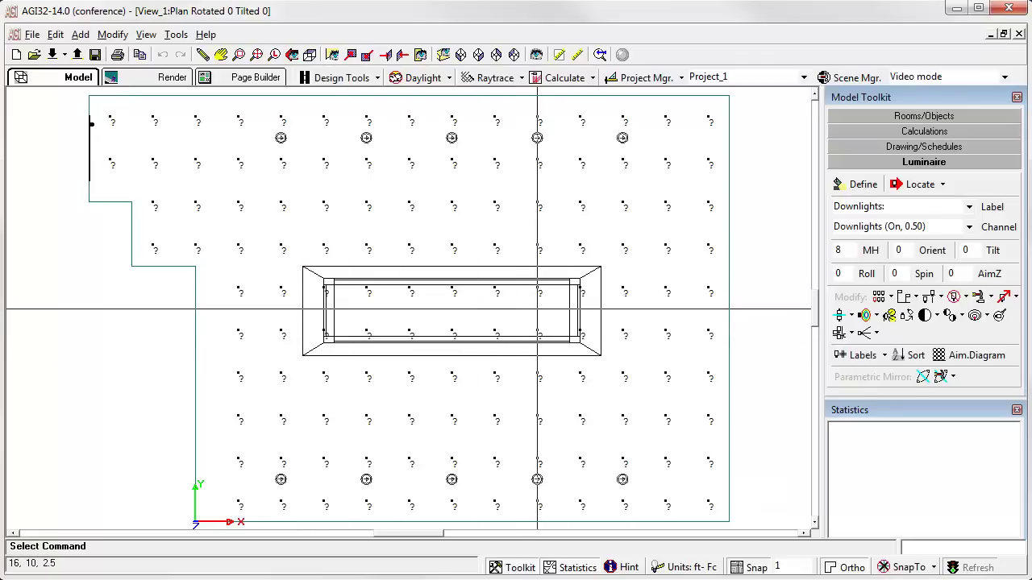
- Enable the Fluorescents channel in Video mode but switched off, then zoom the plan to check
left_click(825, 77)
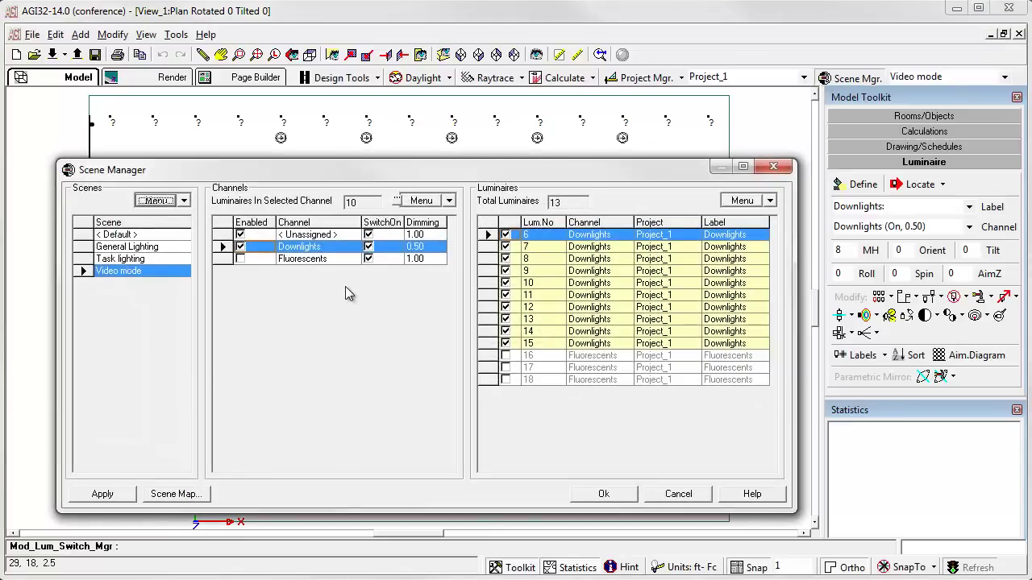
left_click(239, 259)
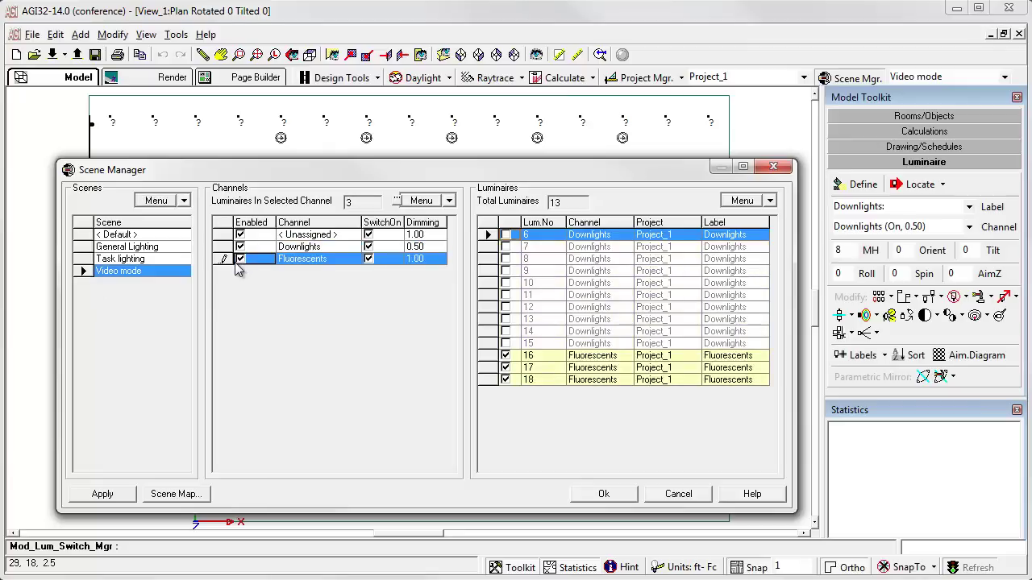
left_click(368, 258)
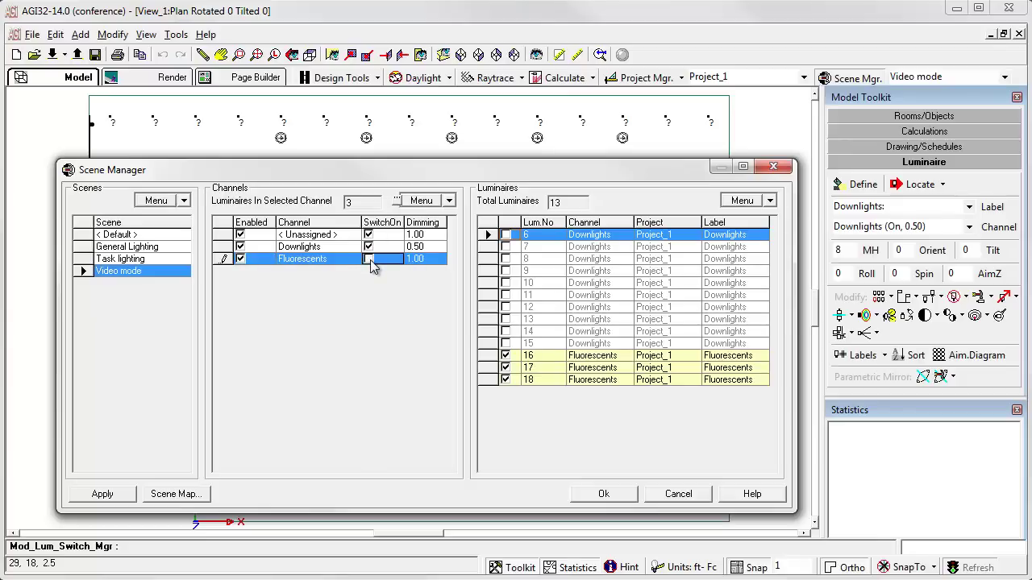
left_click(604, 493)
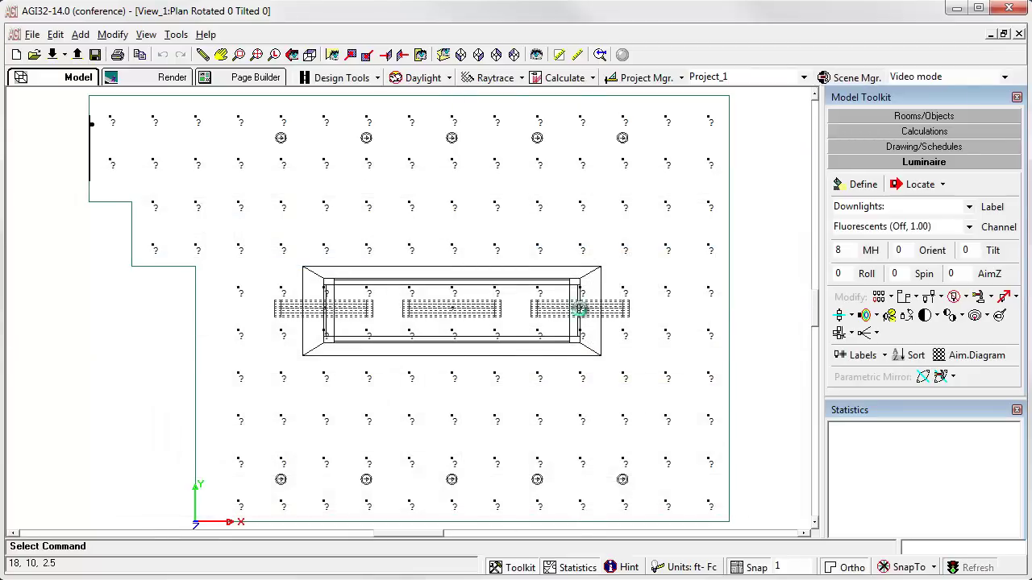
scroll(581, 309, "up", 3)
scroll(411, 309, "down", 5)
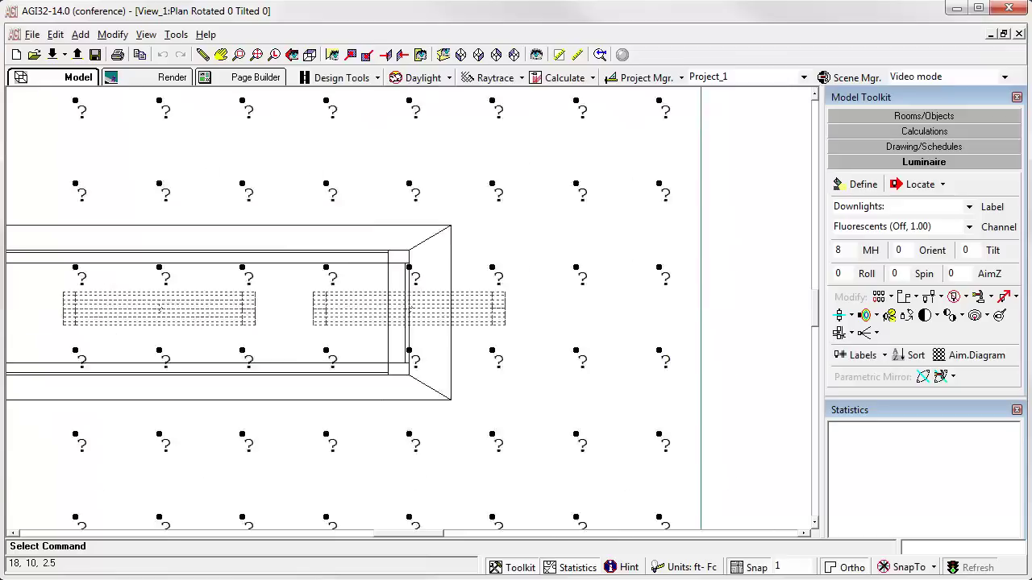
scroll(409, 309, "down", 1)
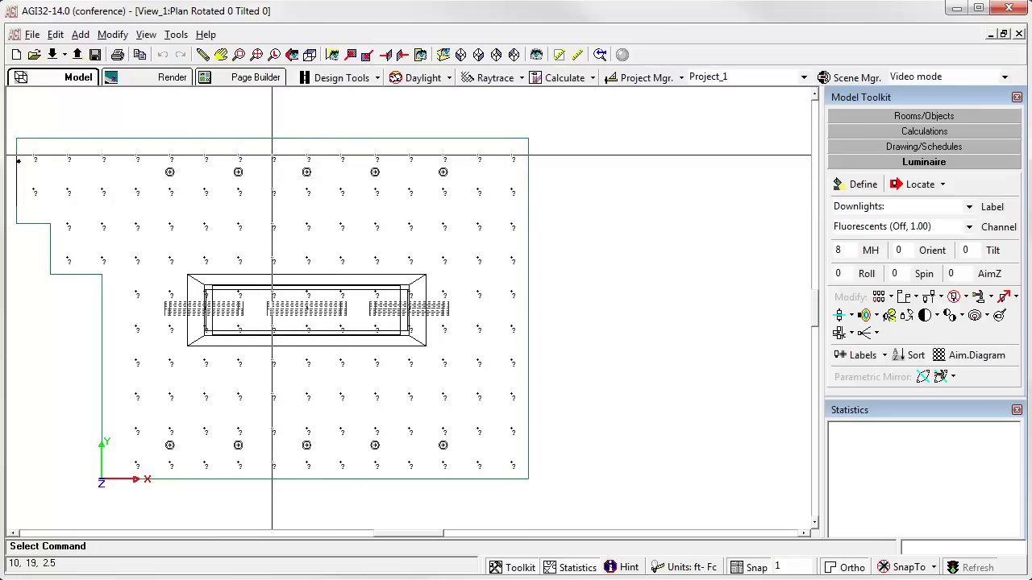
- Render and calculate the Video mode scene, giving an 18.64 fc workplane average
left_click(170, 82)
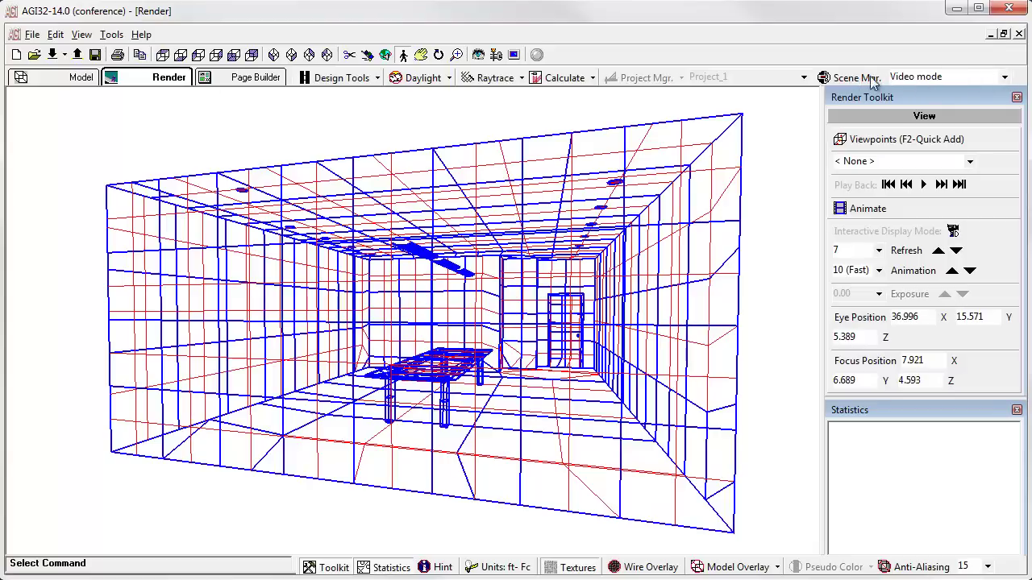
left_click(559, 79)
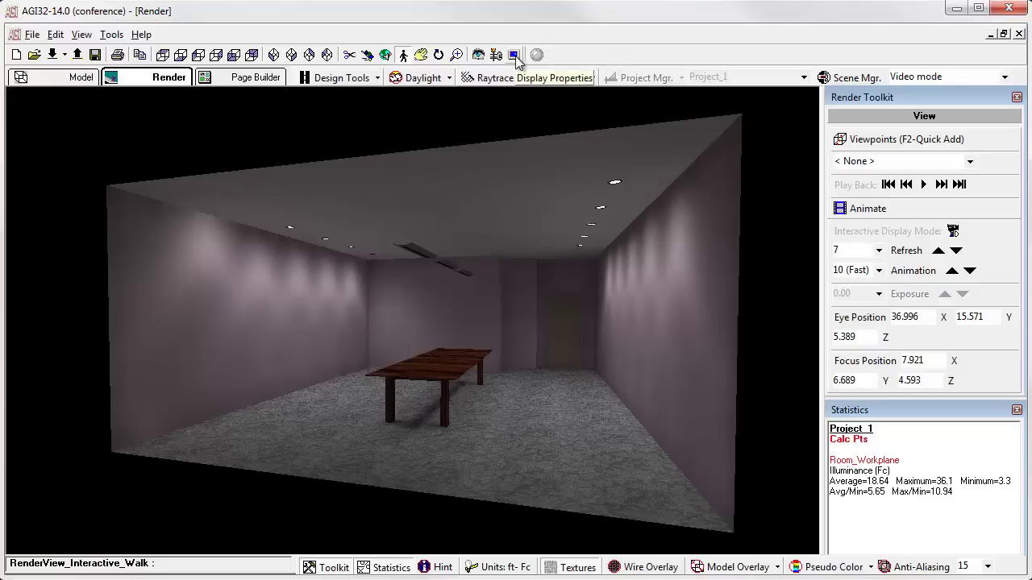
- Apply a maximum luminance scaling of 200 Cd/Sq.m in the render display properties
left_click(514, 55)
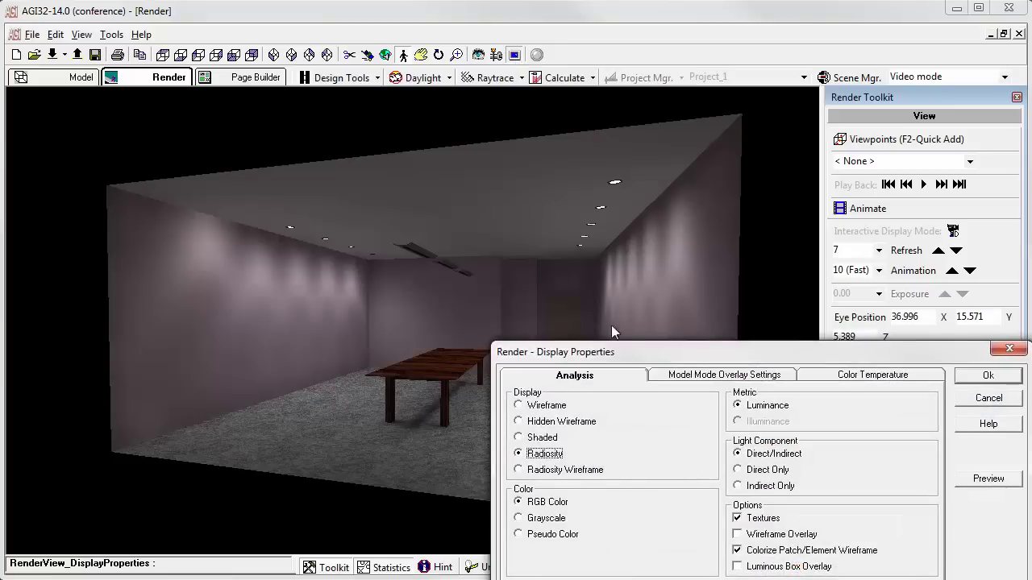
left_click_drag(625, 352, 214, 82)
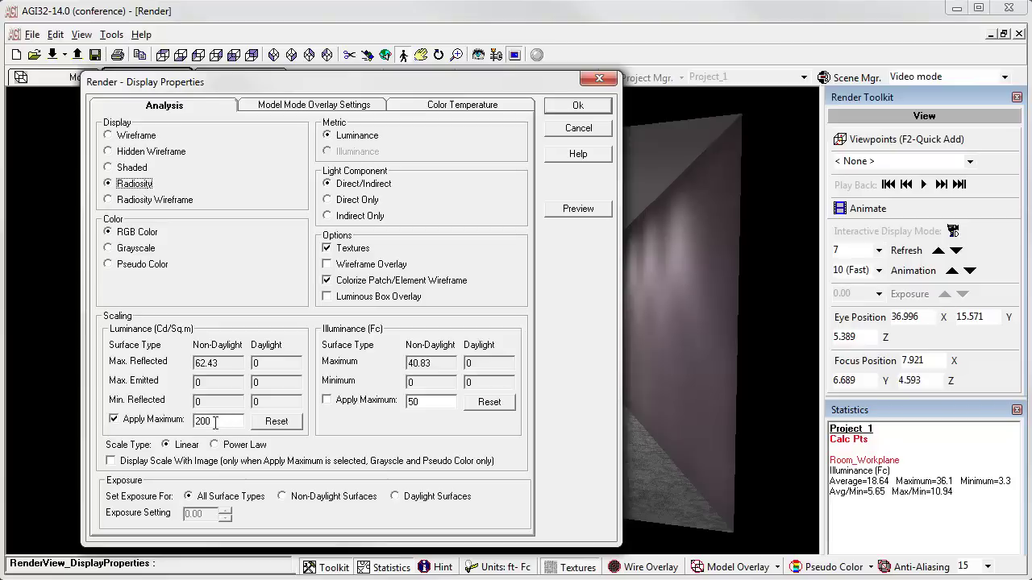
left_click(560, 104)
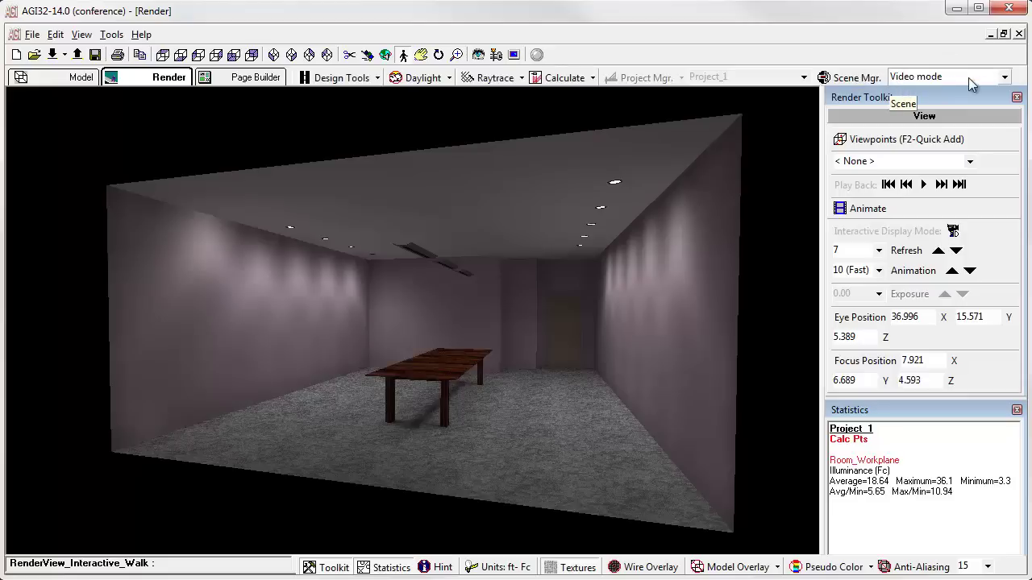
- Make Task lighting the active scene and recalculate, averaging 33.88 fc on the workplane
left_click(1003, 78)
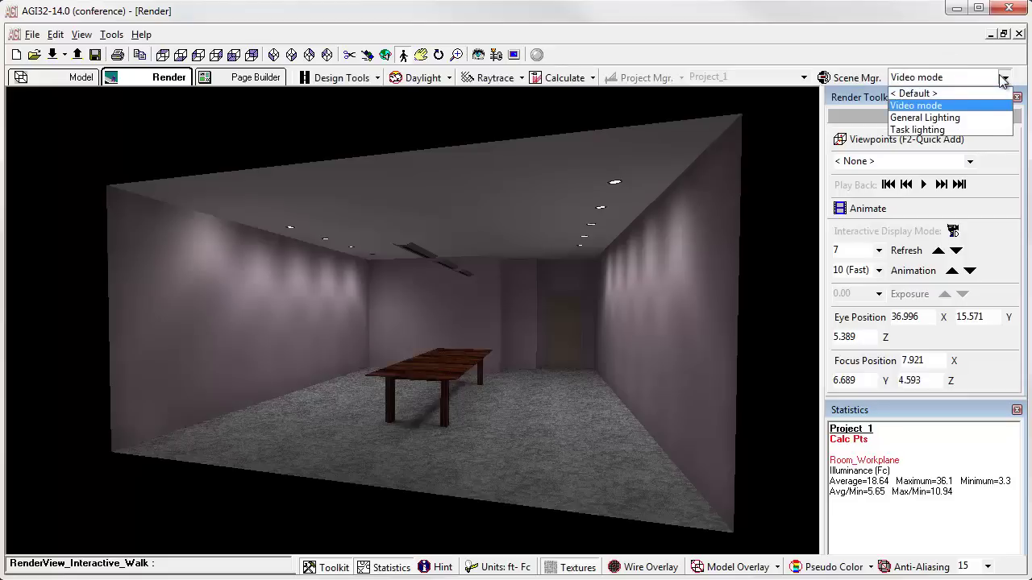
left_click(934, 130)
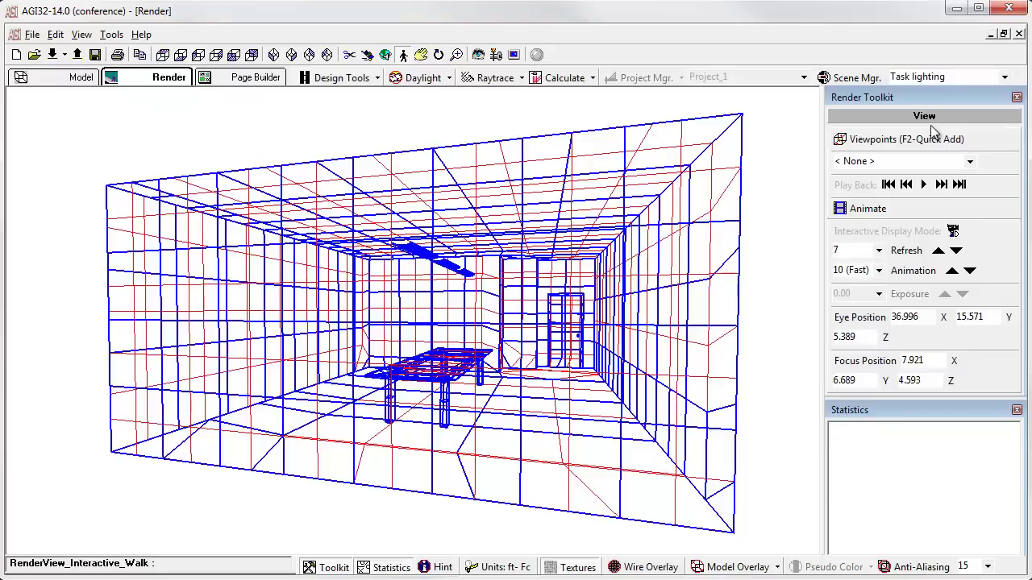
left_click(562, 77)
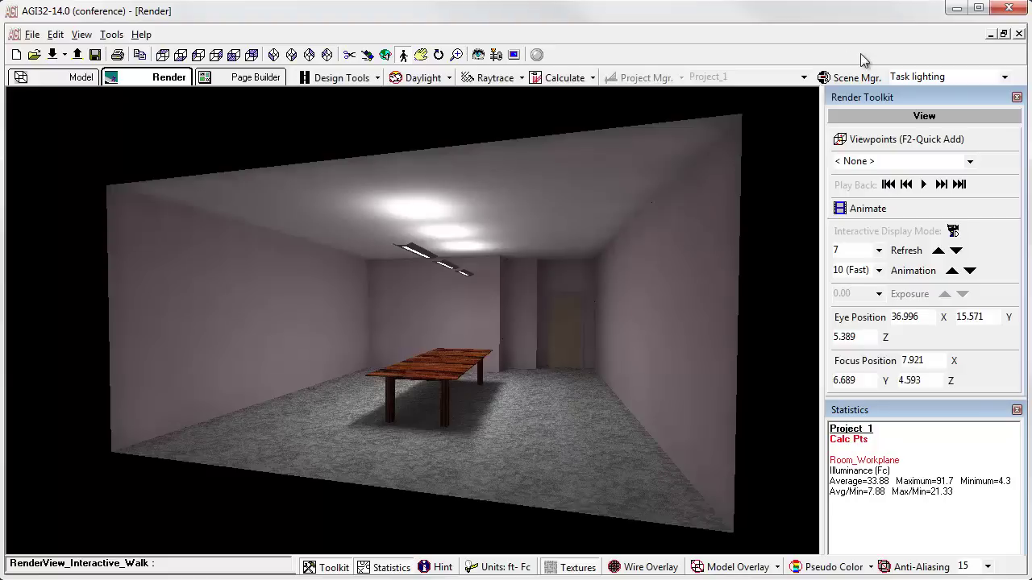
- Switch to the General Lighting scene and recalculate the conference room
left_click(1004, 79)
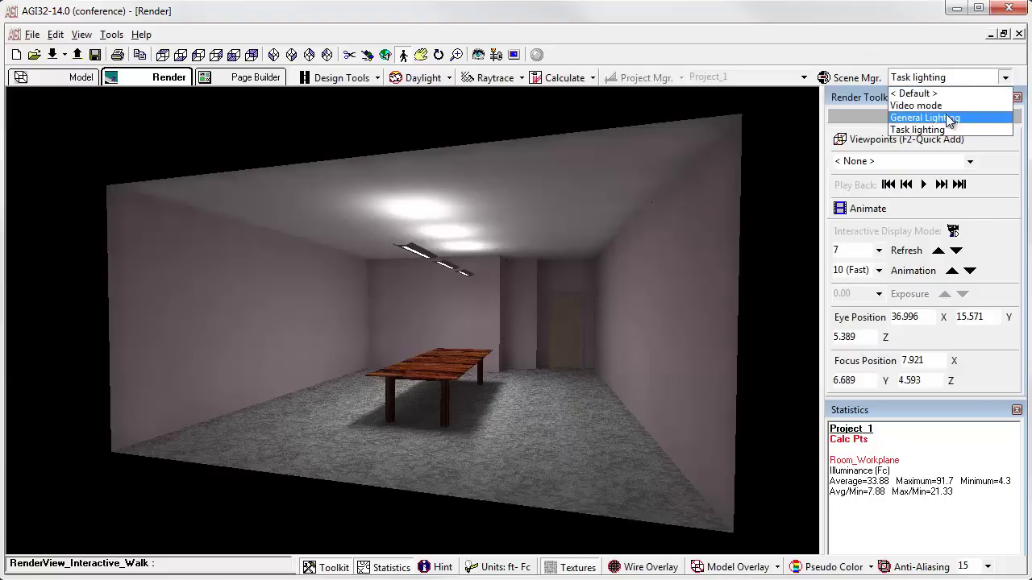
left_click(944, 118)
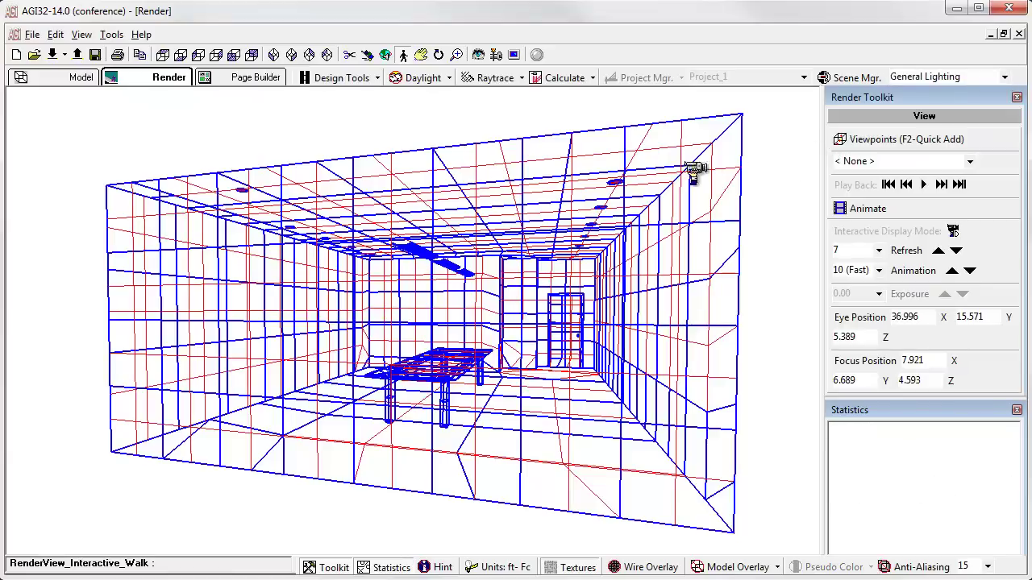
left_click(565, 79)
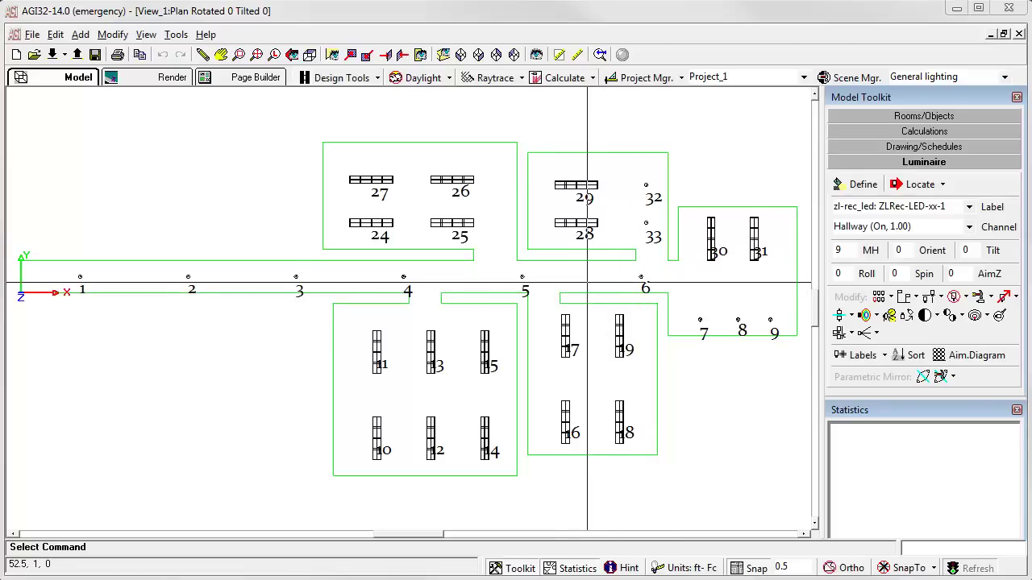
- Make Emergency only the active scene in the emergency plan
left_click(824, 78)
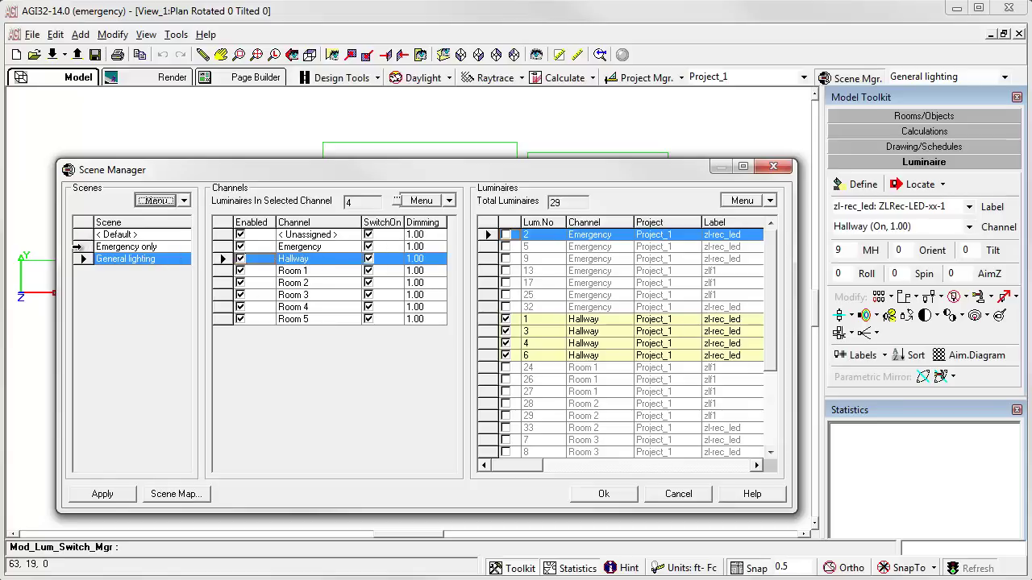
left_click(126, 245)
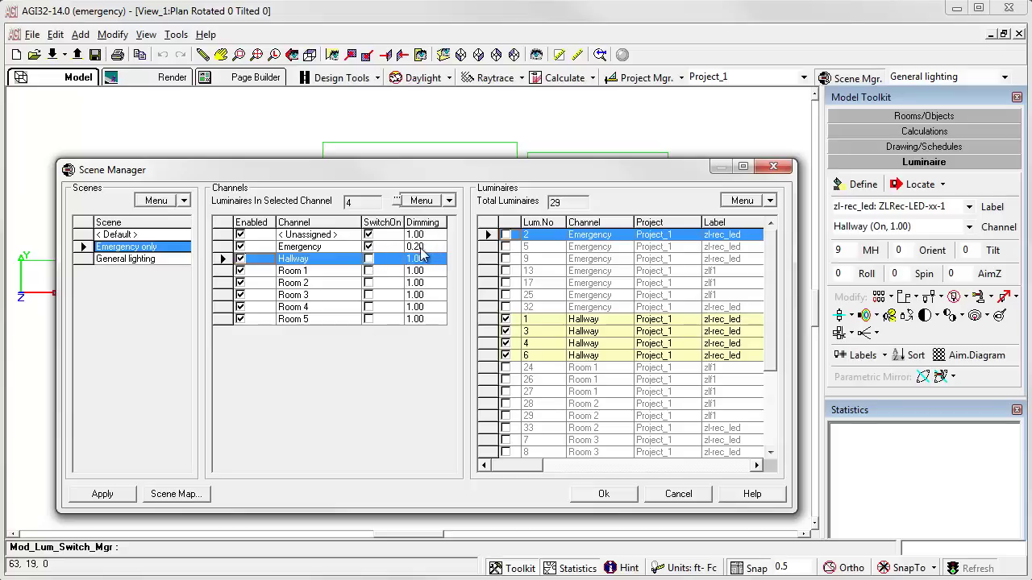
left_click(604, 493)
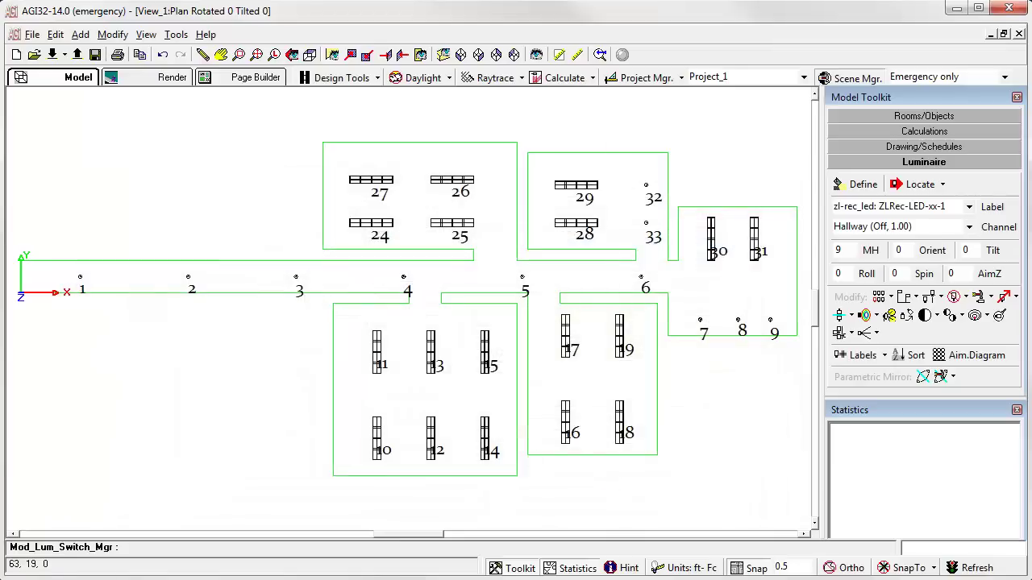
- Calculate and render the emergency model under Emergency only, then view it from the top
left_click(172, 81)
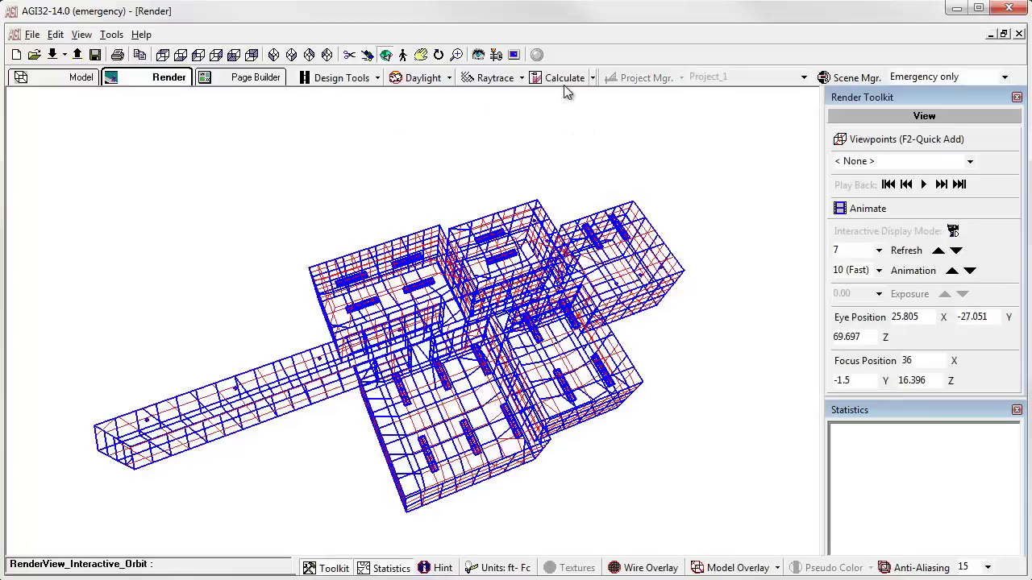
left_click(564, 84)
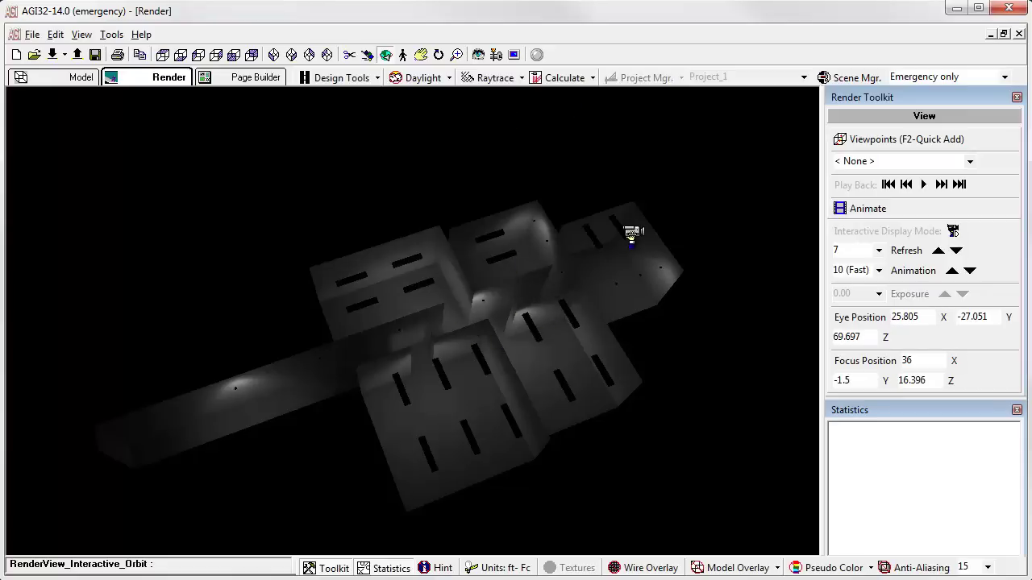
left_click_drag(631, 234, 612, 406)
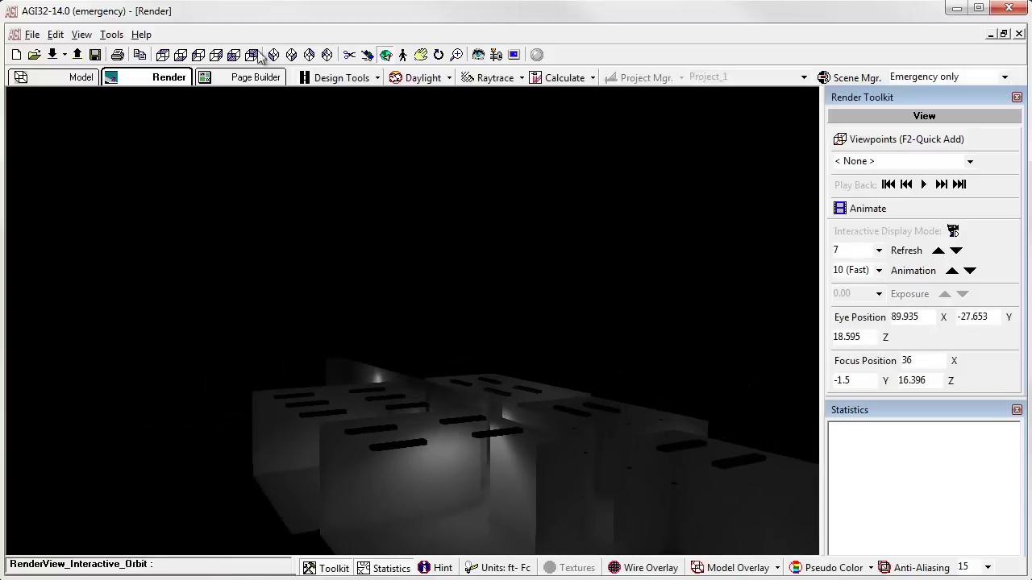
left_click(161, 56)
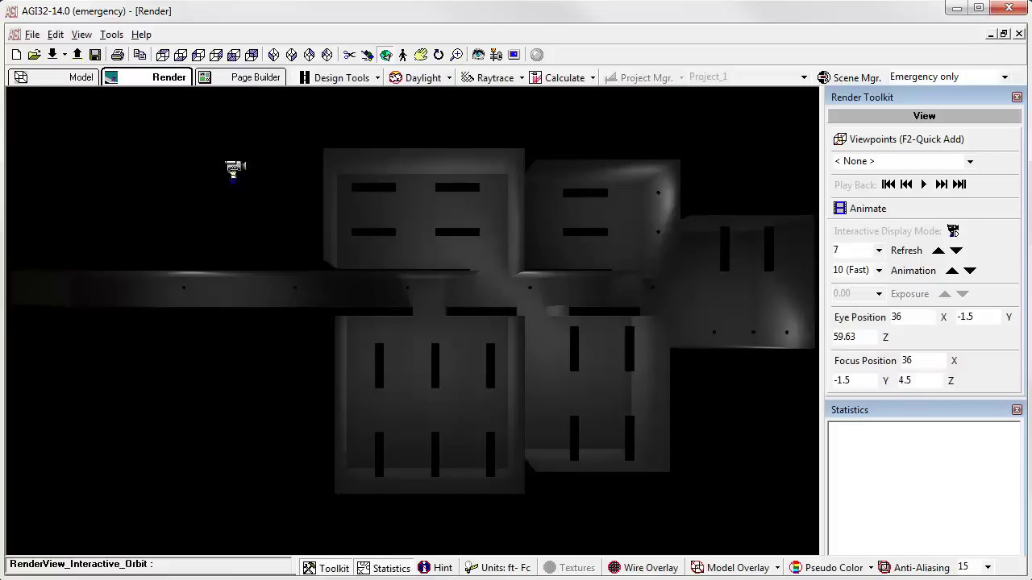
left_click(928, 76)
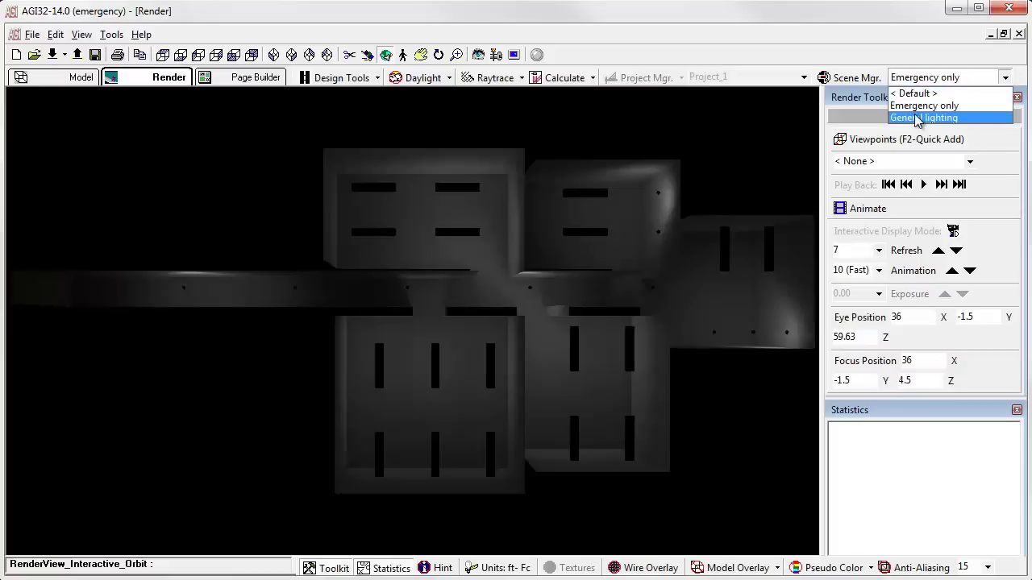
- Switch to General lighting, recalculate, and orbit the fully lit building into a tilted view
left_click(923, 118)
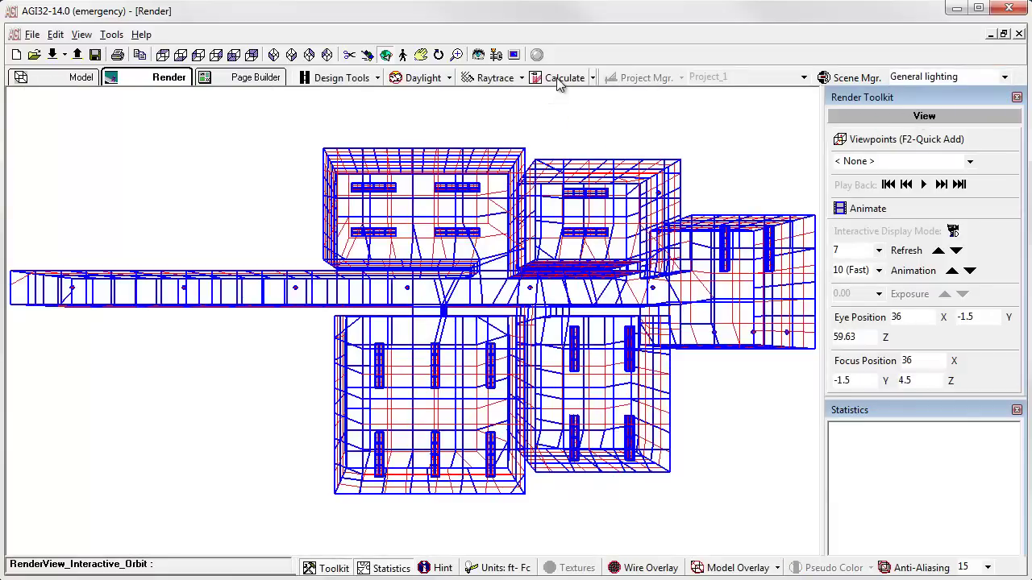
left_click(558, 79)
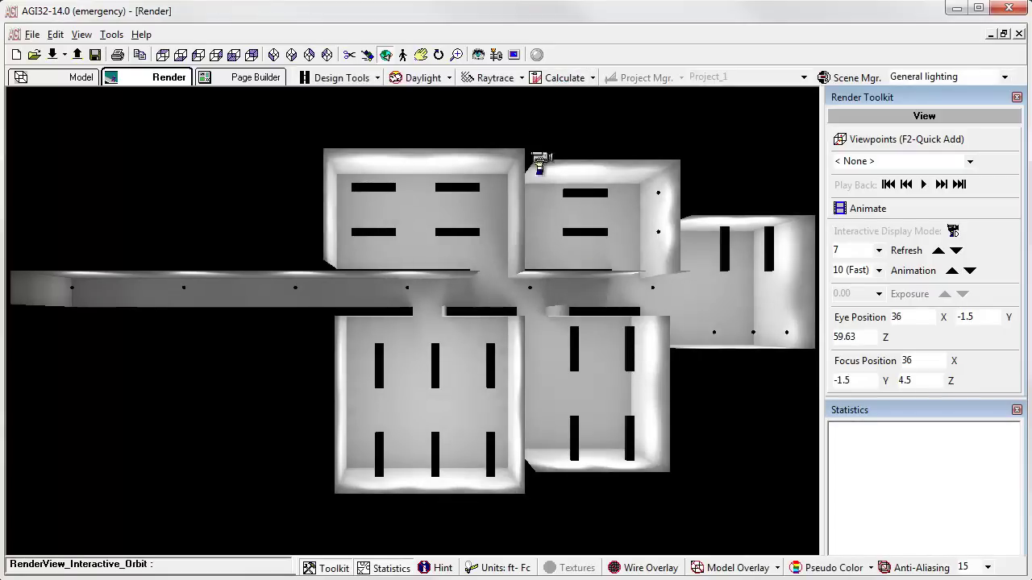
left_click_drag(668, 281, 446, 391)
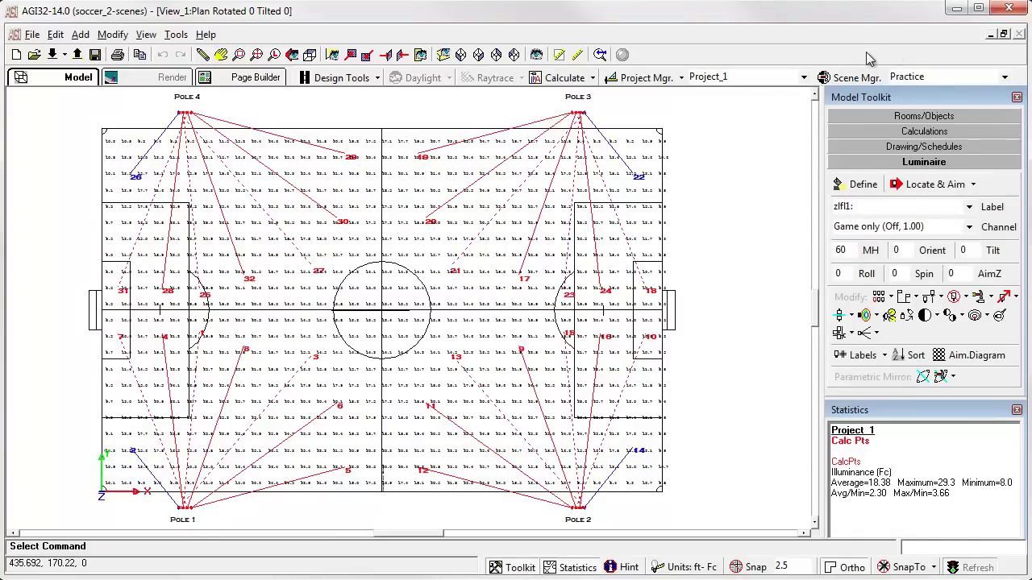
left_click(824, 78)
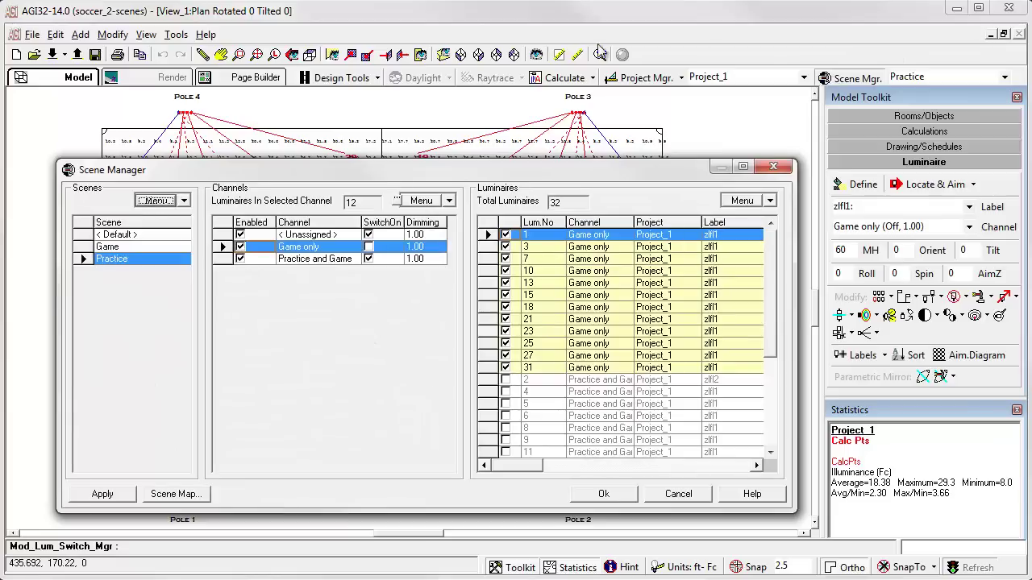
left_click(83, 246)
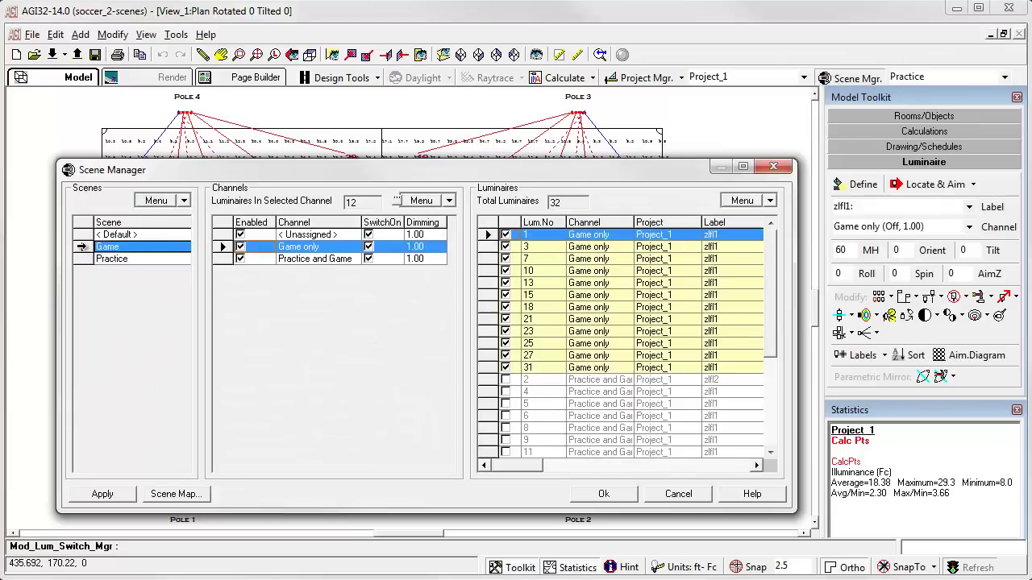
left_click(111, 259)
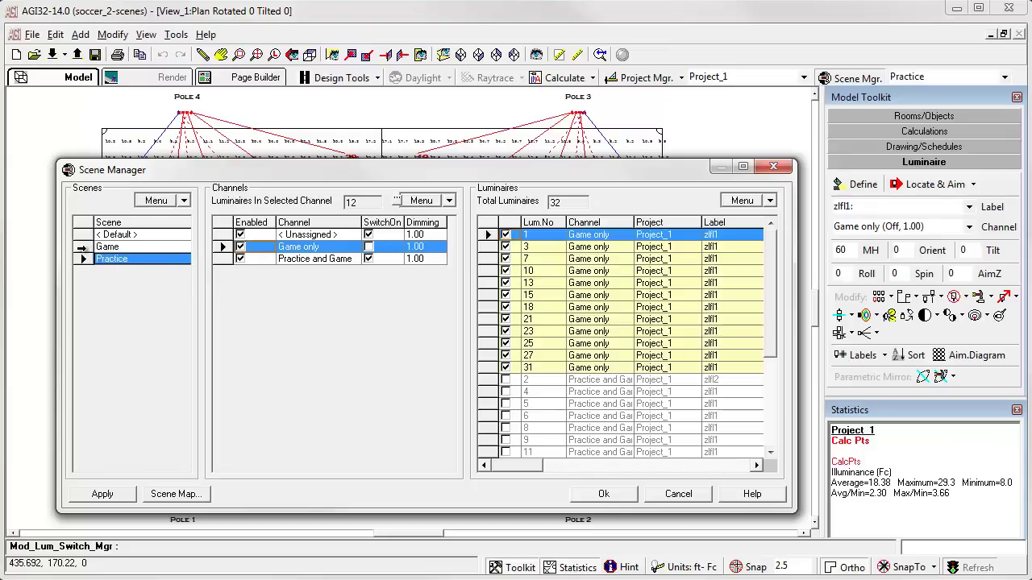
left_click(82, 246)
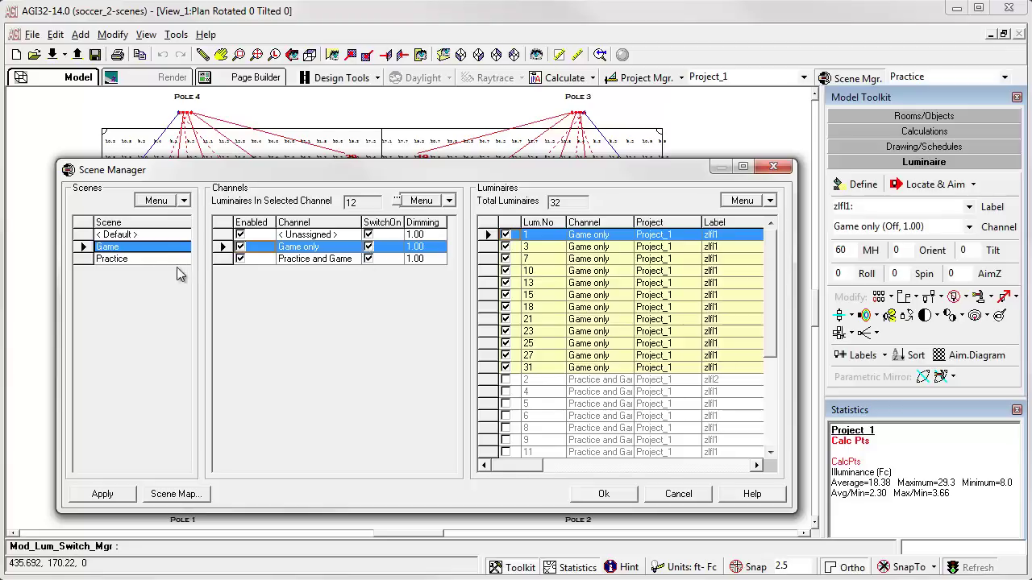
left_click(84, 259)
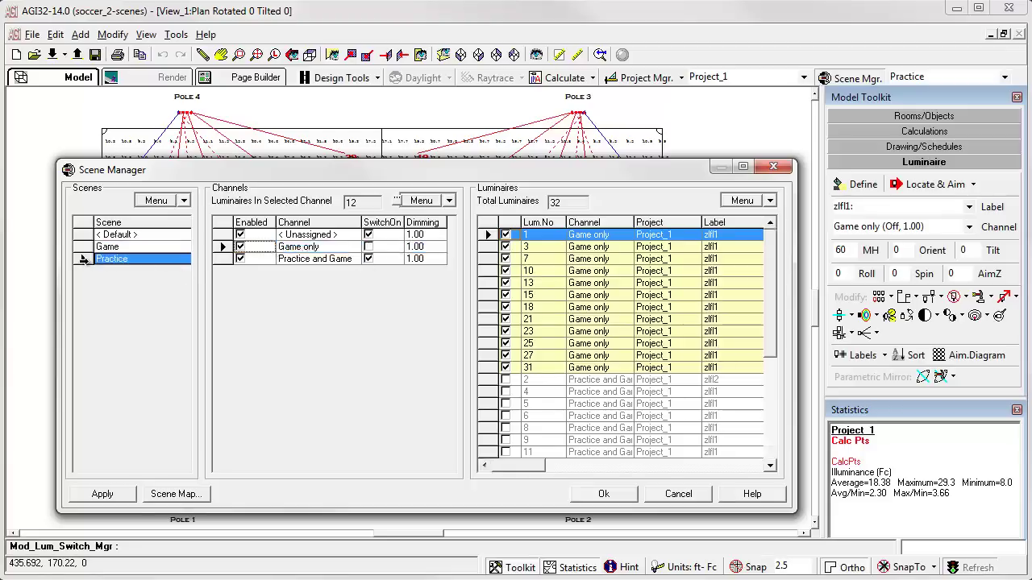
- Close the scene manager on Practice, zoom the field plan, then make Game the active scene
left_click(600, 493)
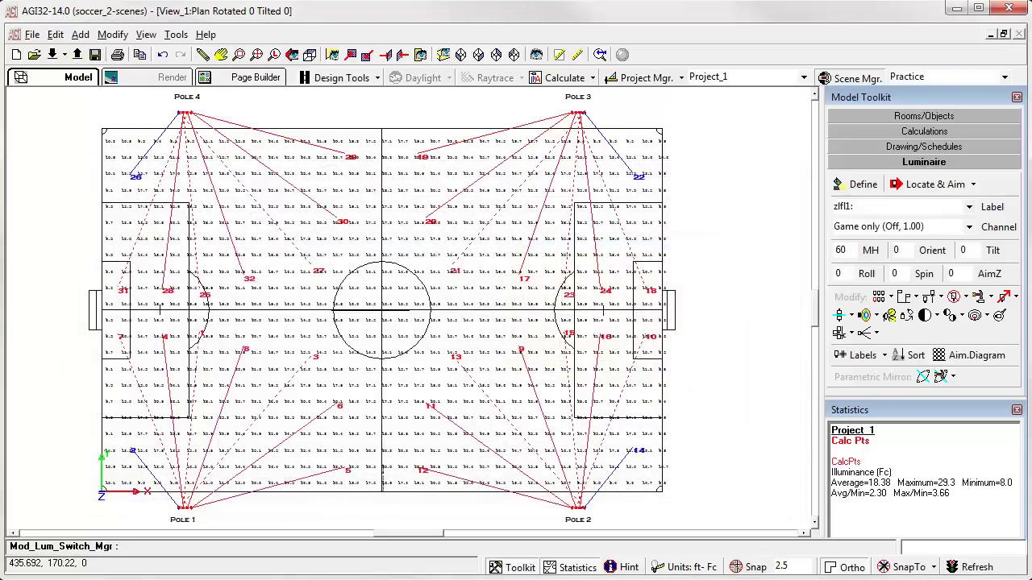
scroll(211, 193, "up", 4)
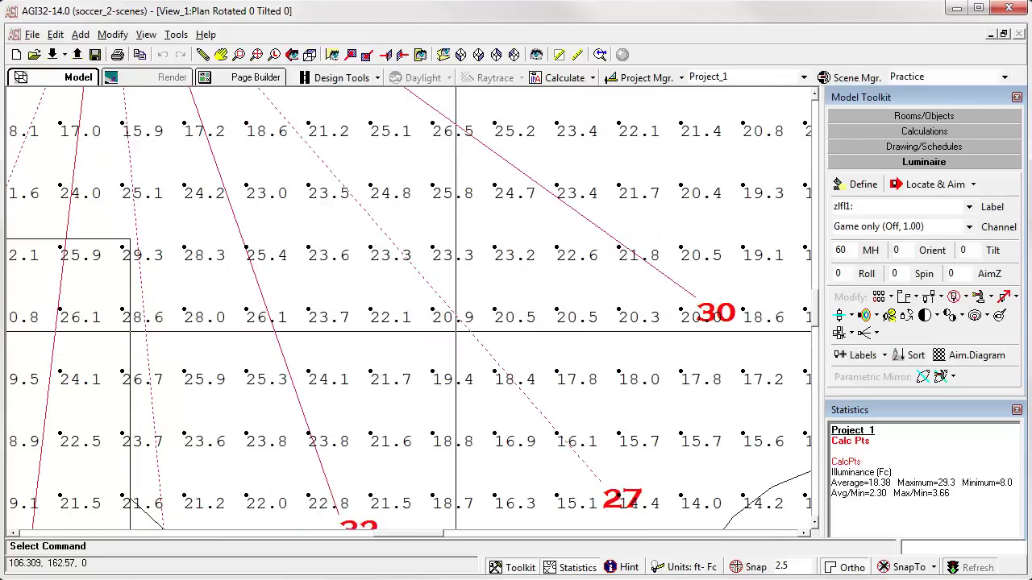
scroll(459, 329, "down", 4)
scroll(408, 308, "down", 3)
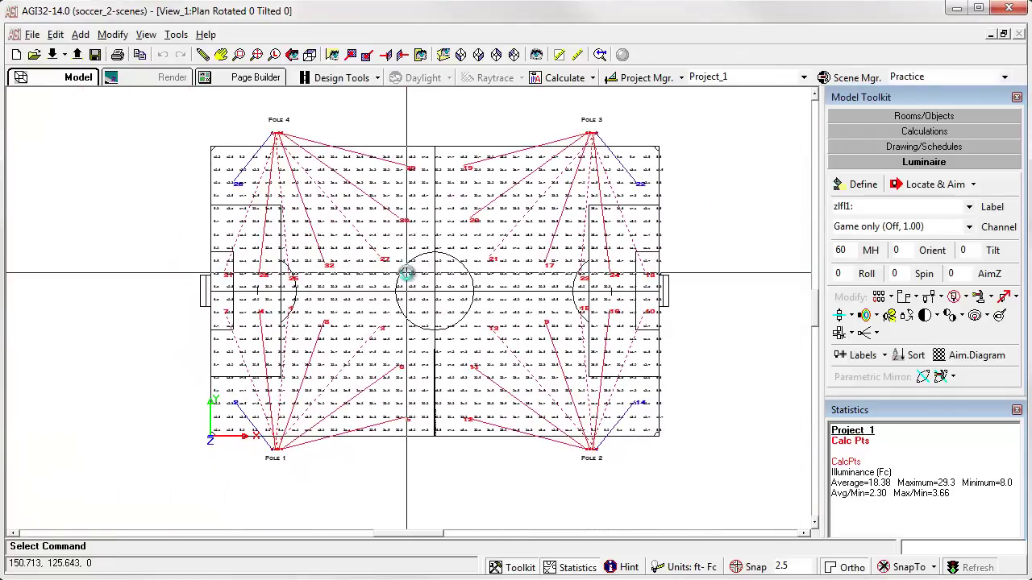
scroll(404, 209, "up", 1)
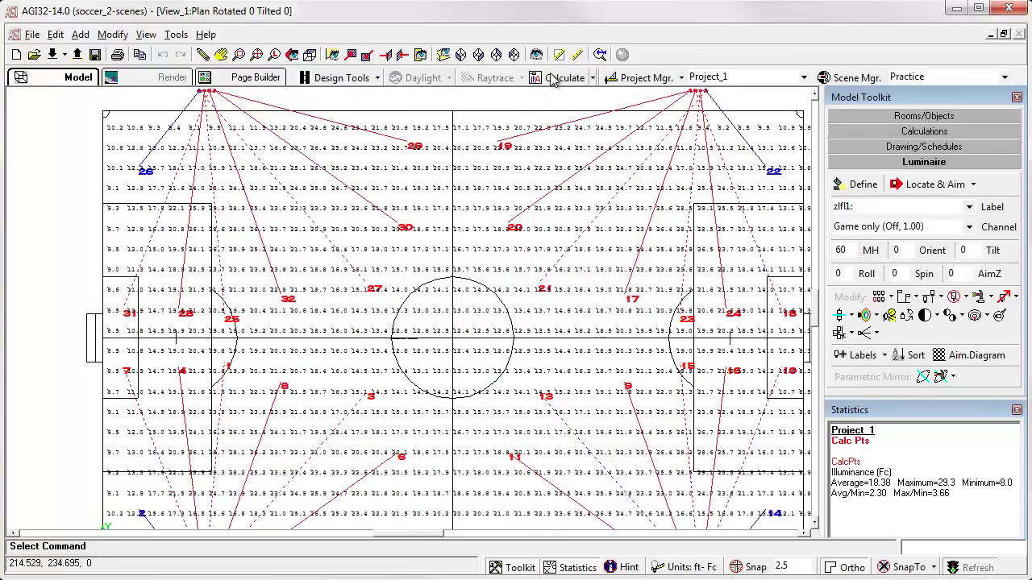
left_click(944, 78)
left_click(917, 111)
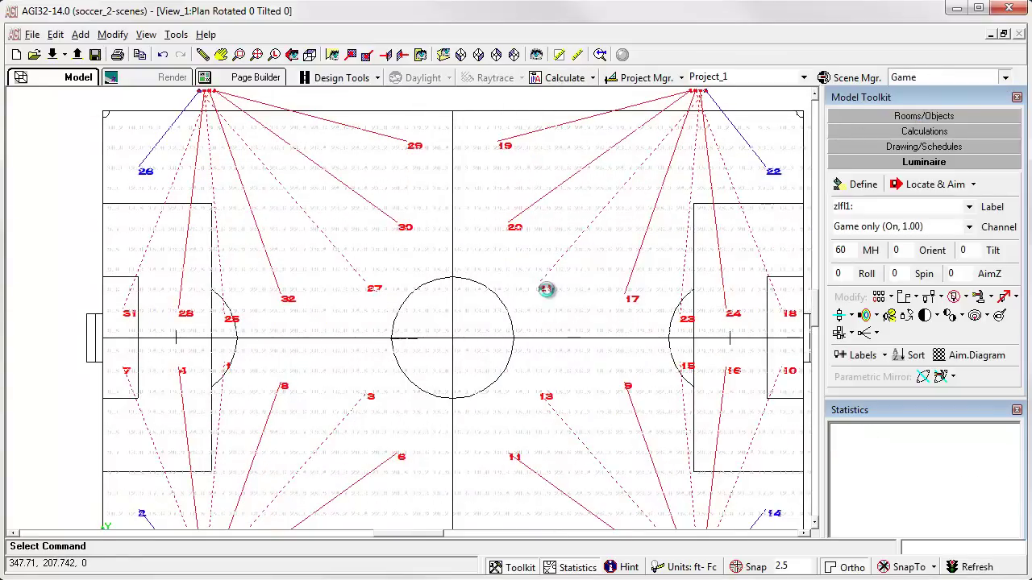